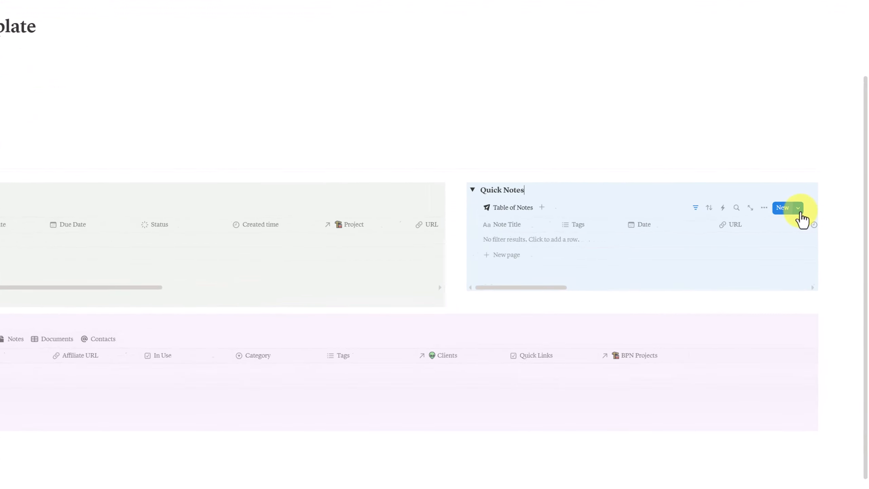
View the note templates available in the Quick Notes table.
{"action": "left_click", "coordinate": [812, 215]}
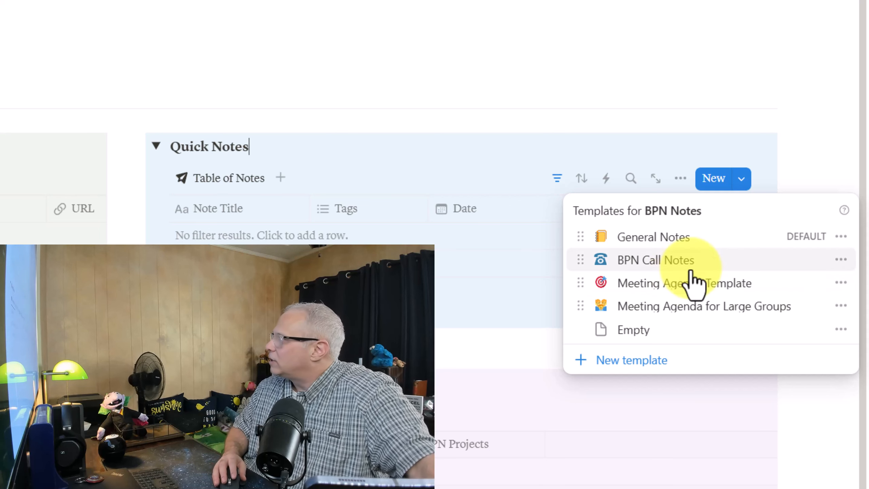
{"action": "left_click", "coordinate": [254, 147]}
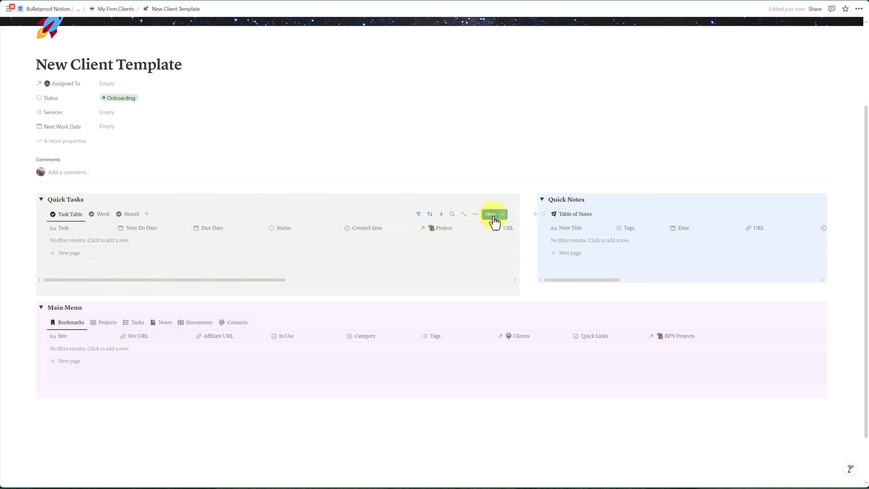
Create a task in Quick Tasks from the default template, expand its question toggles, and close the task's side view.
{"action": "left_click", "coordinate": [491, 214]}
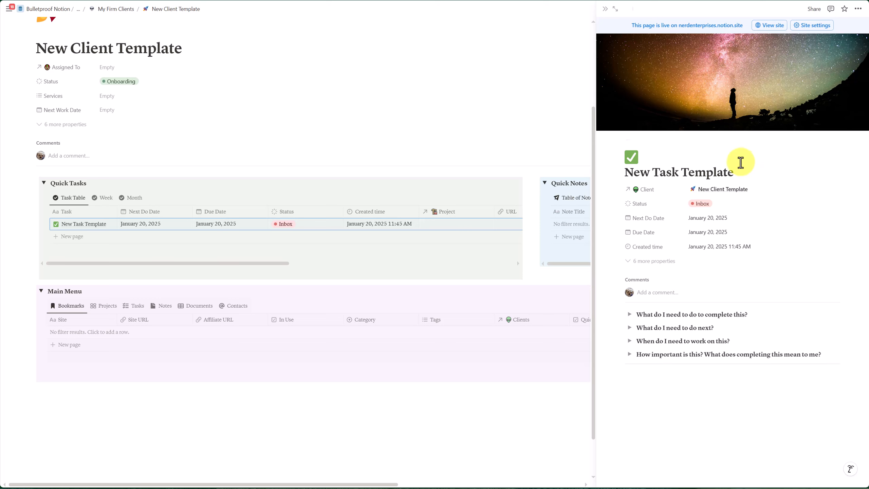
{"action": "left_click_drag", "start_coordinate": [664, 384], "coordinate": [654, 320]}
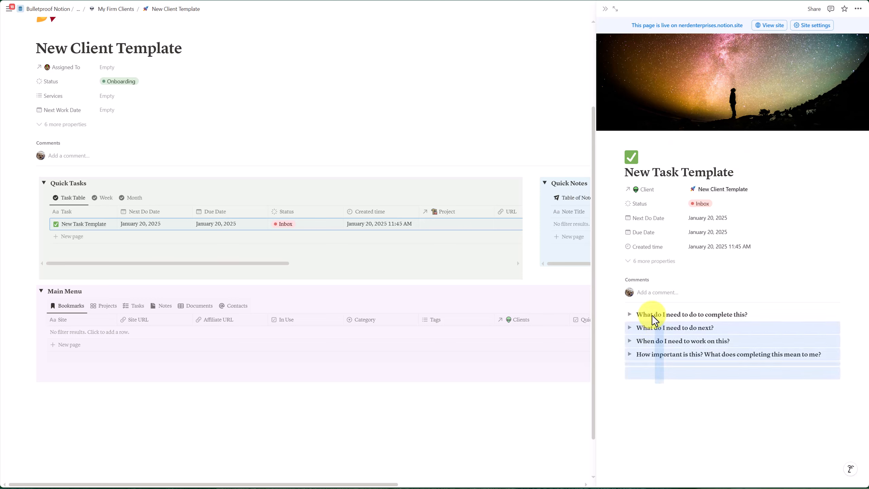
{"action": "left_click", "coordinate": [629, 313]}
{"action": "left_click", "coordinate": [663, 329]}
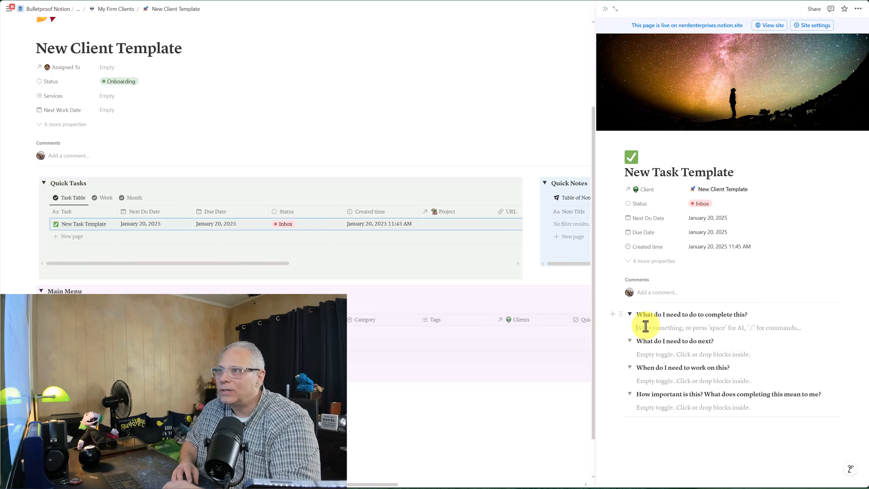
{"action": "left_click", "coordinate": [605, 11]}
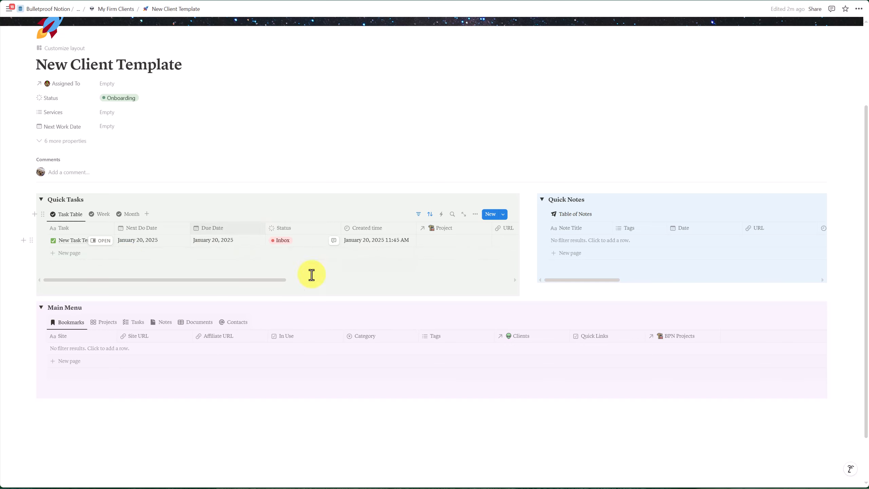
View the status options available for the new task without changing its status.
{"action": "left_click", "coordinate": [297, 243]}
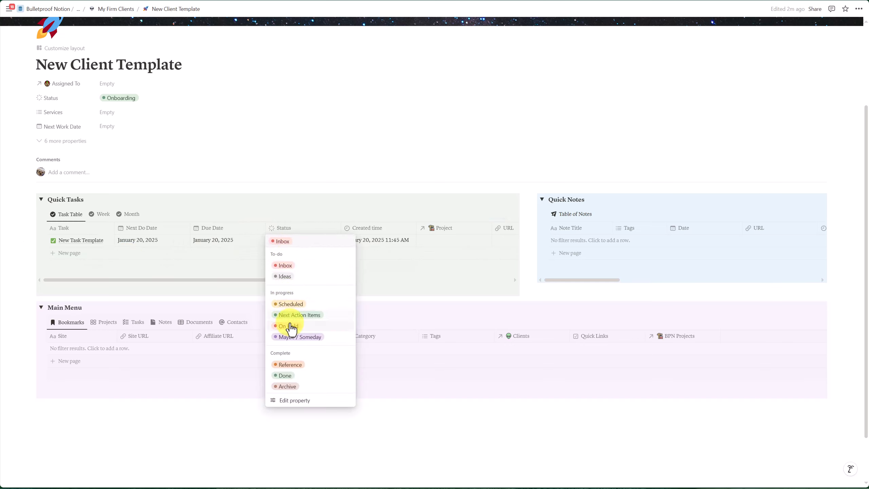
{"action": "key", "text": "Escape"}
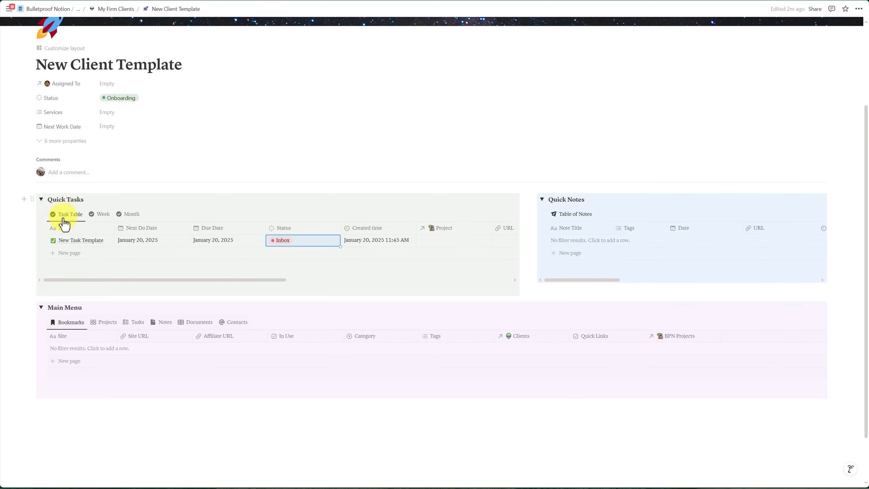
Show Quick Tasks as a weekly calendar and reschedule the New Task Template task to Tuesday, January 21.
{"action": "left_click", "coordinate": [103, 215]}
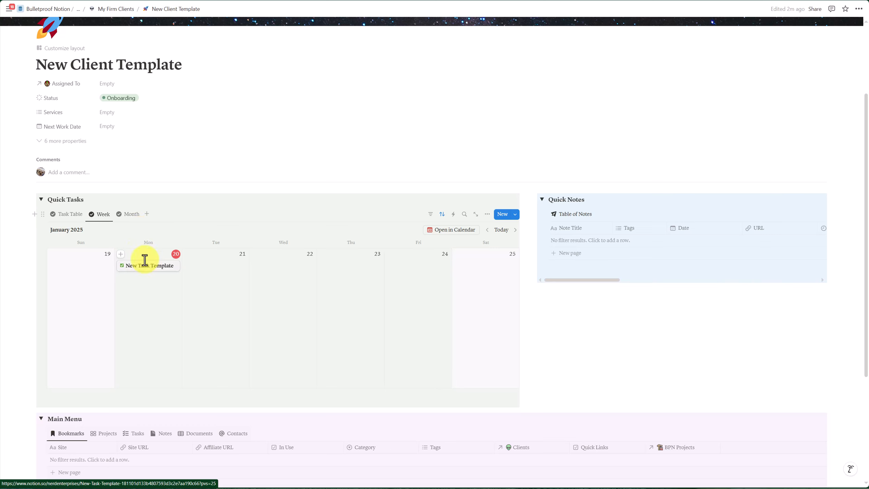
{"action": "left_click_drag", "start_coordinate": [140, 273], "coordinate": [207, 271]}
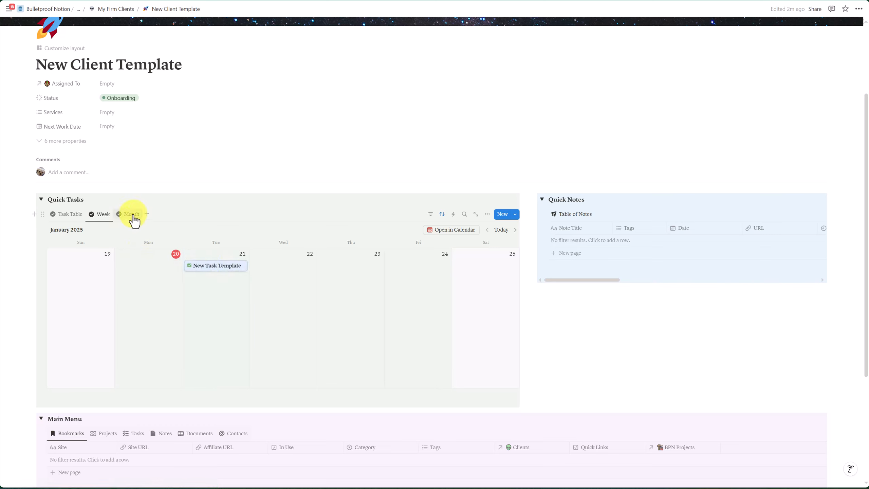
View Quick Tasks as a monthly calendar, and return to the Task Table view.
{"action": "left_click", "coordinate": [135, 217]}
{"action": "scroll", "coordinate": [342, 294], "scroll_direction": "down", "scroll_amount": 4}
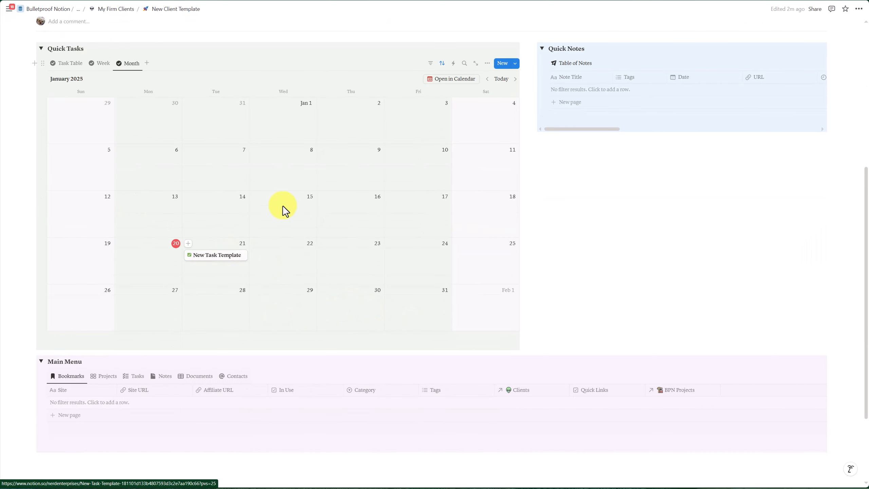
{"action": "scroll", "coordinate": [271, 300], "scroll_direction": "up", "scroll_amount": 3}
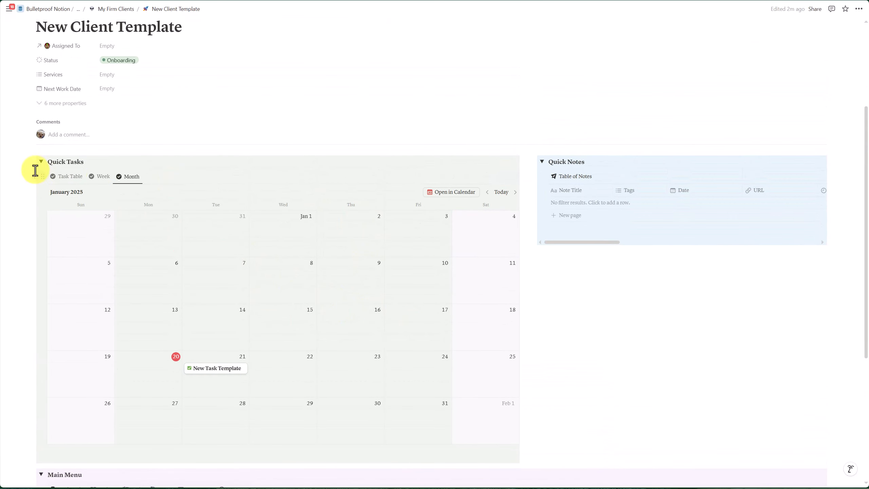
{"action": "left_click", "coordinate": [62, 177]}
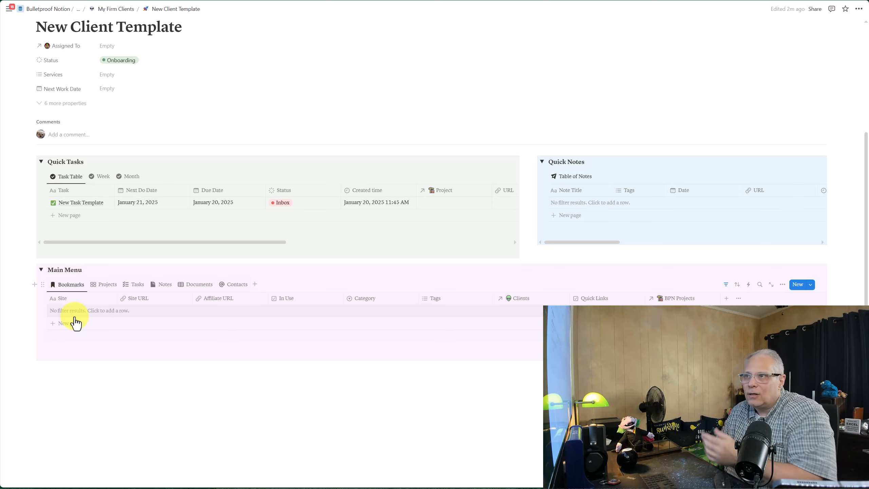
Create a project from the Project Management - General template in the Main Menu's Projects view and open it as a full page.
{"action": "left_click", "coordinate": [106, 284]}
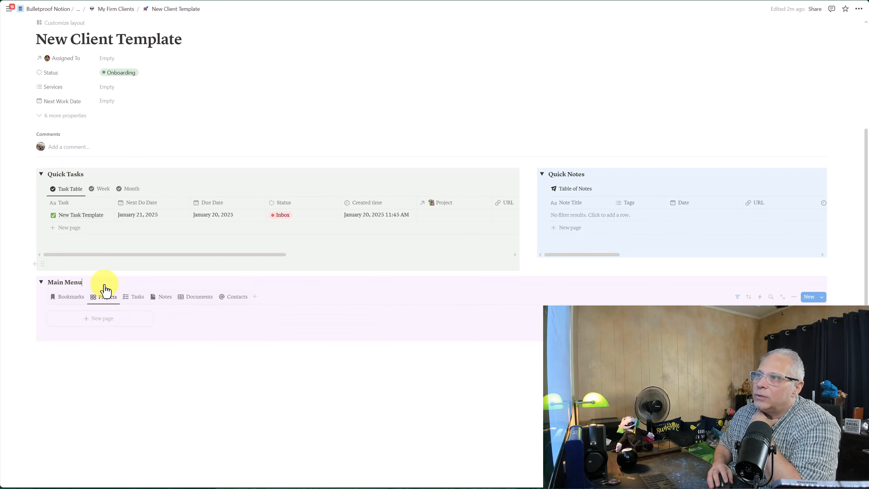
{"action": "left_click", "coordinate": [821, 297]}
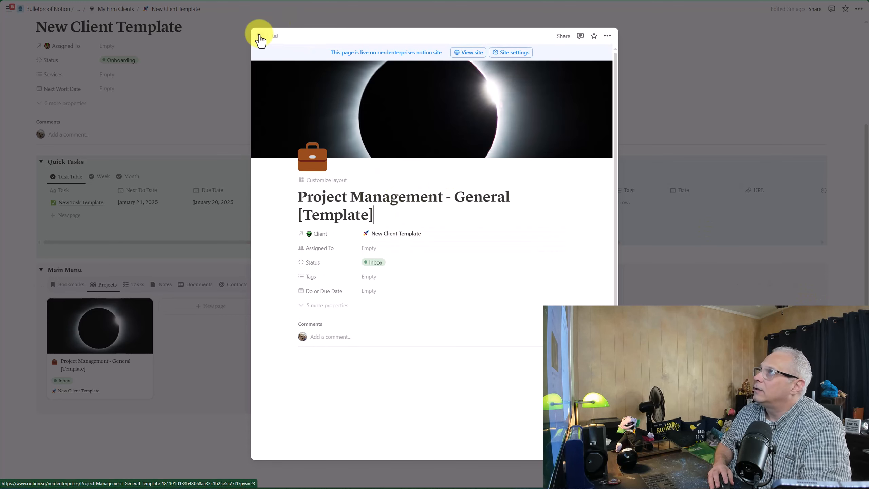
{"action": "left_click", "coordinate": [259, 36]}
{"action": "left_click", "coordinate": [61, 324]}
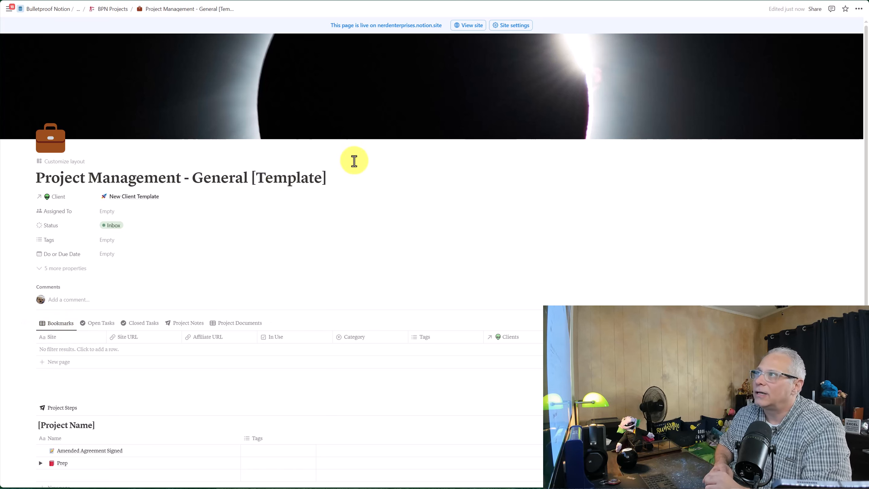
Move the newly created project page to the trash.
{"action": "left_click", "coordinate": [859, 9]}
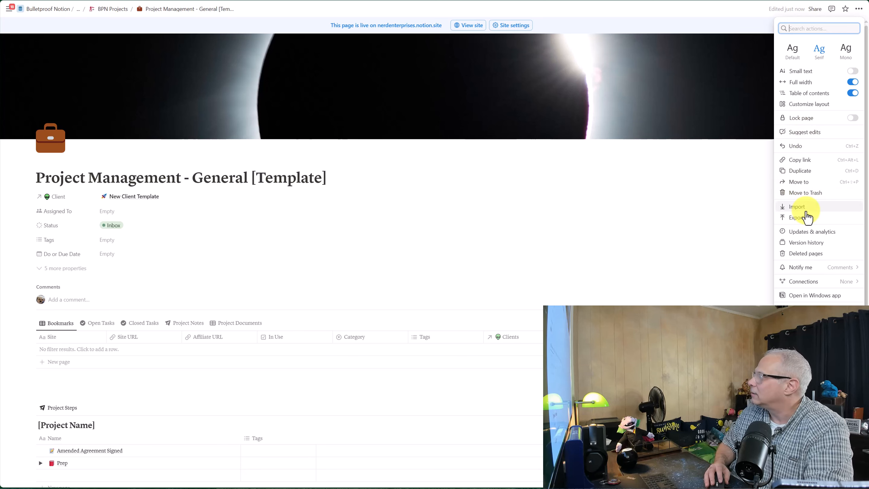
{"action": "left_click", "coordinate": [801, 194]}
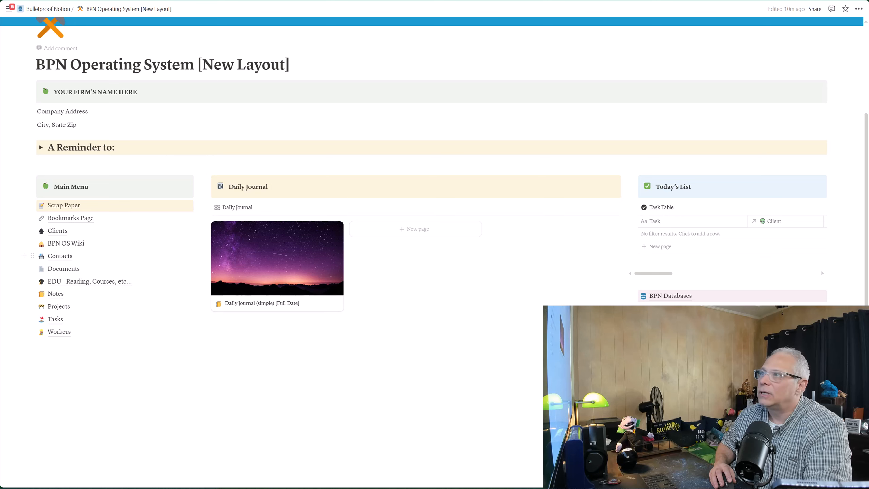
Open the New Client Template record from the Clients page as a full page.
{"action": "left_click", "coordinate": [60, 232]}
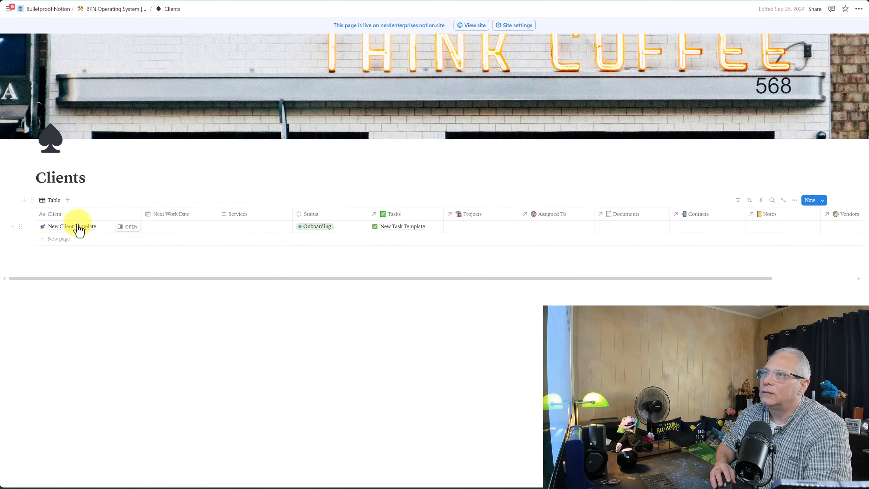
{"action": "left_click", "coordinate": [132, 227]}
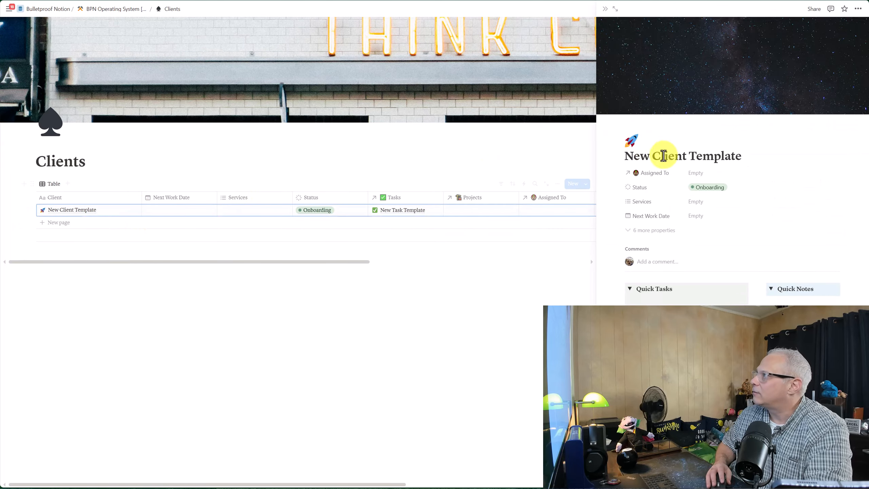
{"action": "left_click_drag", "start_coordinate": [624, 169], "coordinate": [789, 168]}
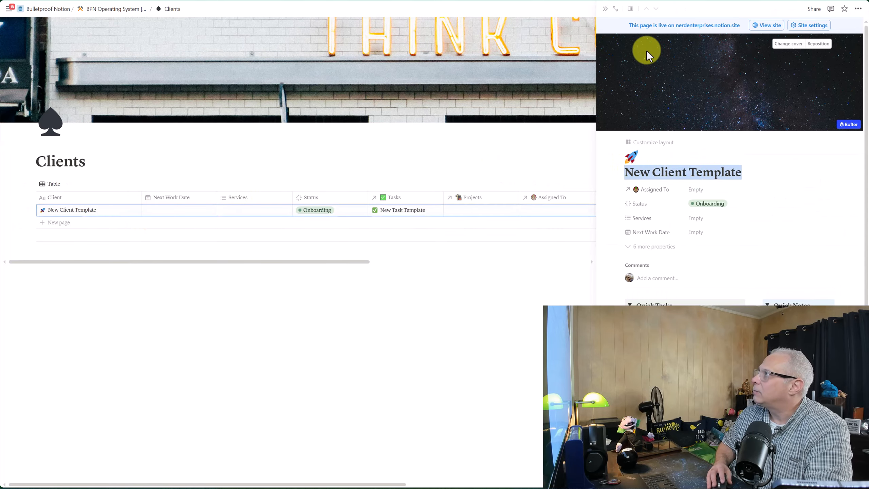
{"action": "left_click", "coordinate": [615, 8]}
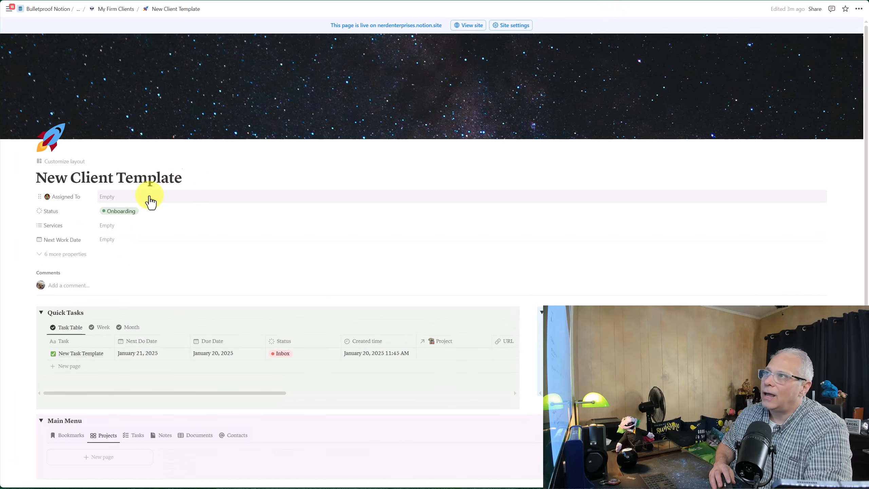
{"action": "scroll", "coordinate": [298, 257], "scroll_direction": "down", "scroll_amount": 2}
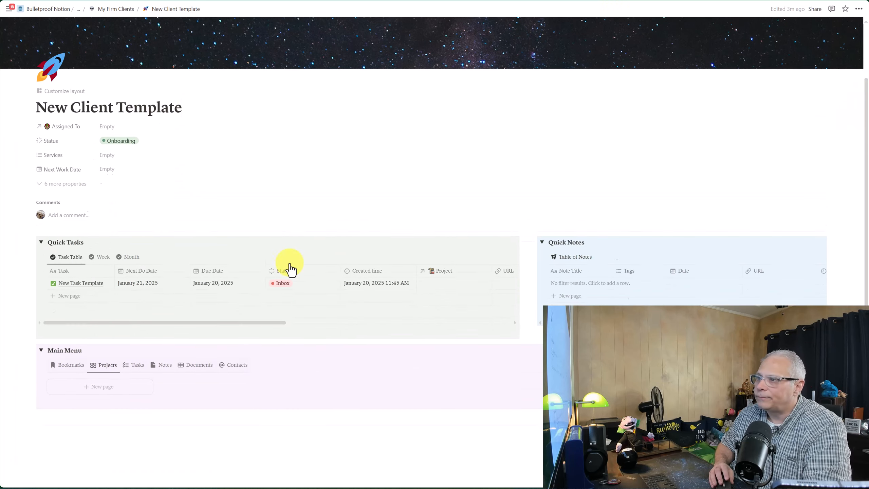
Look through the Tasks, Notes and Documents views in the client page's Main Menu.
{"action": "left_click", "coordinate": [137, 364]}
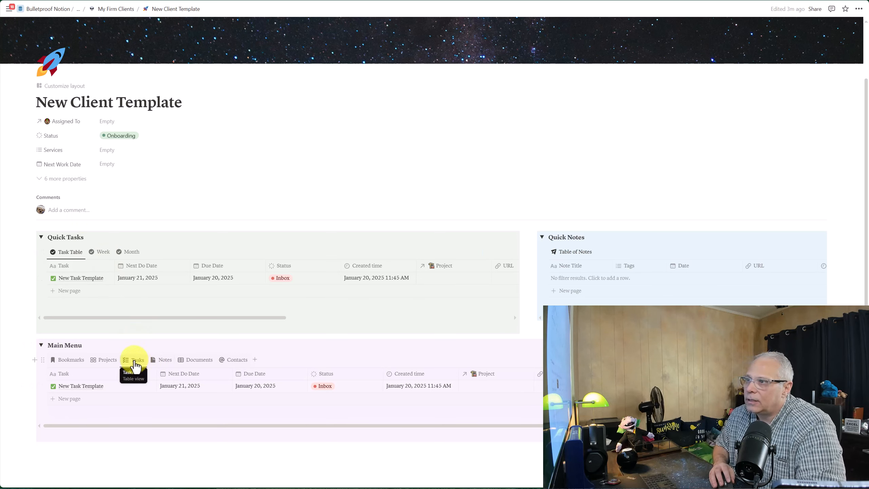
{"action": "left_click", "coordinate": [167, 360]}
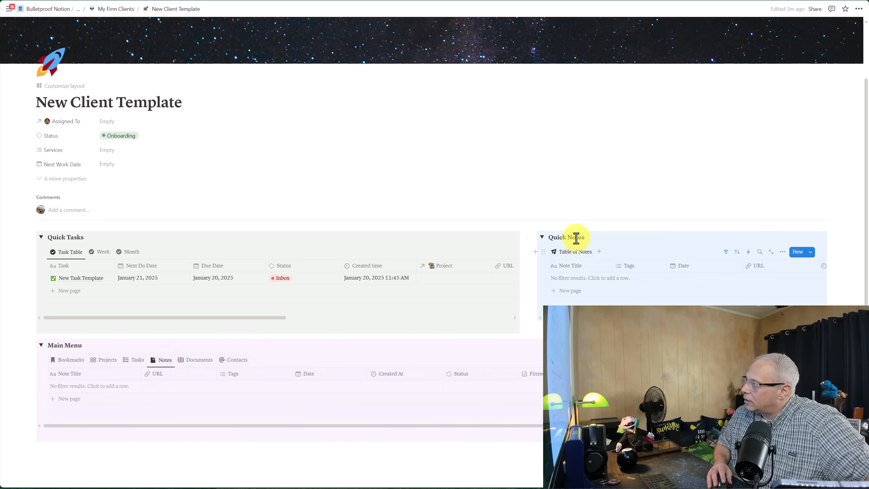
{"action": "left_click", "coordinate": [201, 365]}
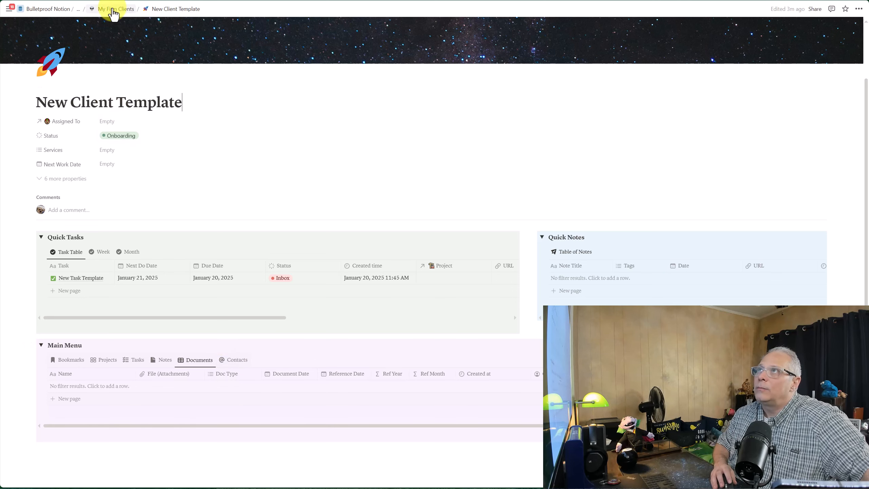
Go back up to the BPN Operating System page, view its Documents page, and return to the main page.
{"action": "left_click", "coordinate": [129, 7]}
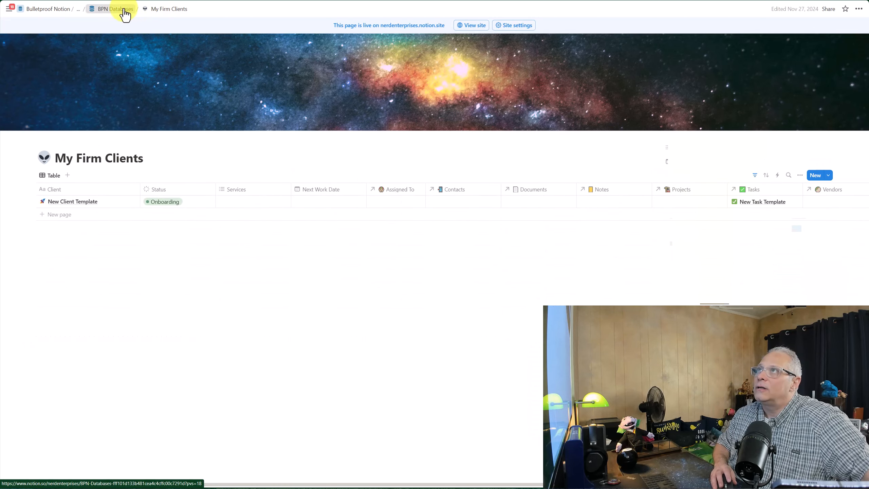
{"action": "left_click", "coordinate": [122, 11]}
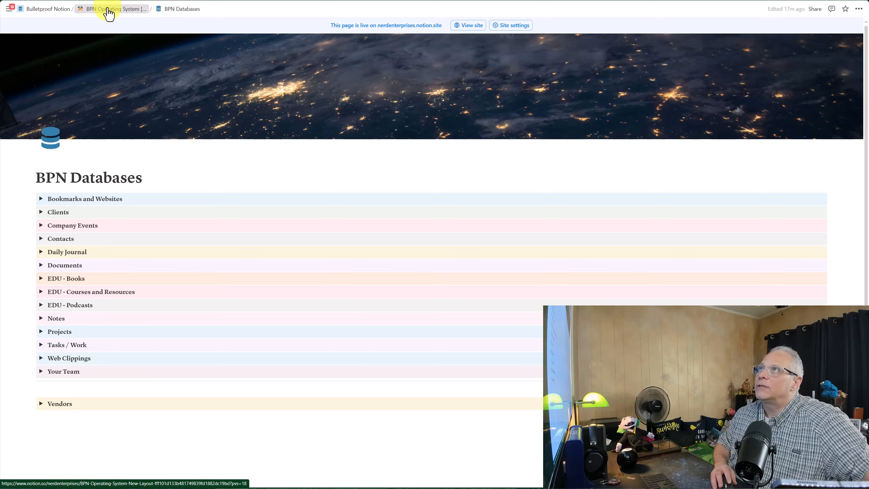
{"action": "left_click", "coordinate": [109, 10]}
{"action": "scroll", "coordinate": [24, 330], "scroll_direction": "down", "scroll_amount": 1}
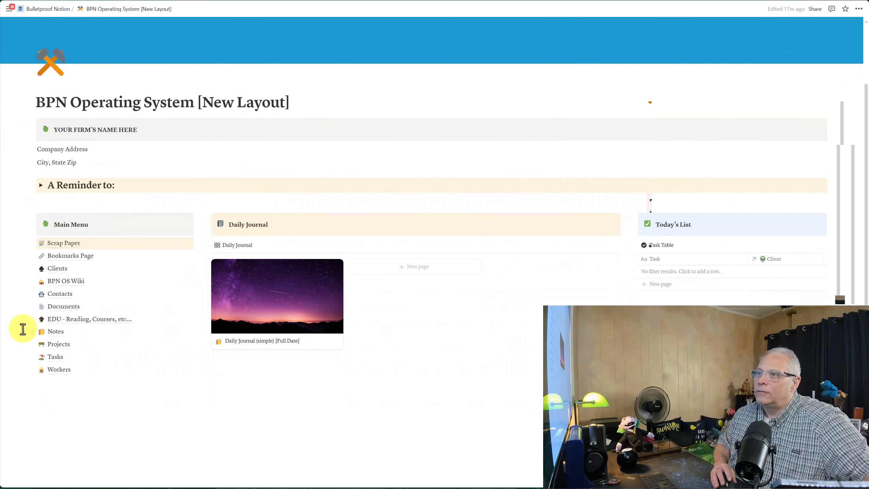
{"action": "left_click", "coordinate": [63, 306]}
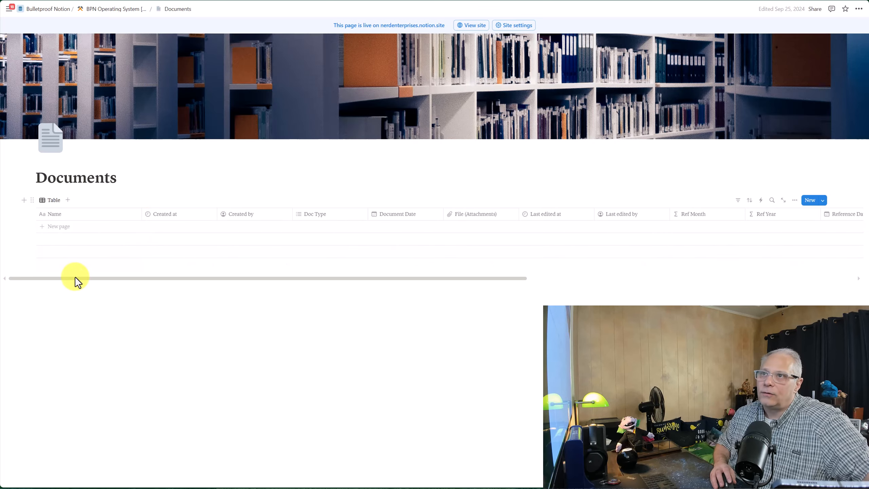
{"action": "left_click", "coordinate": [109, 15]}
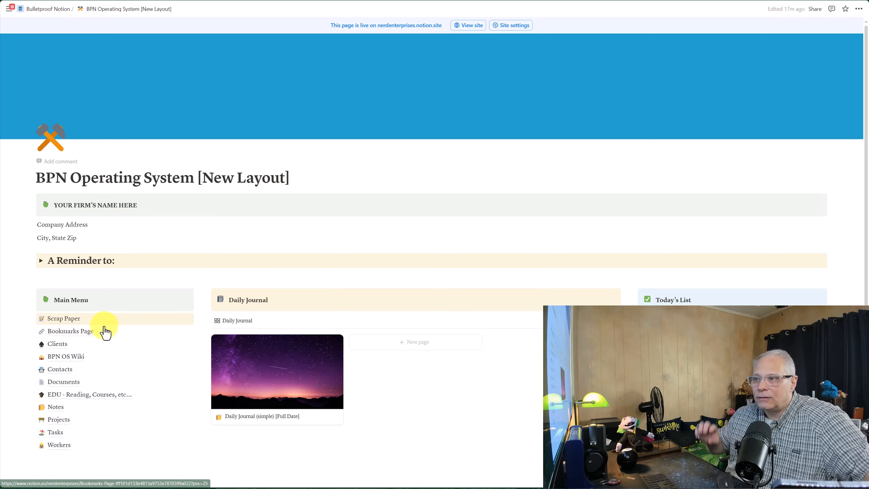